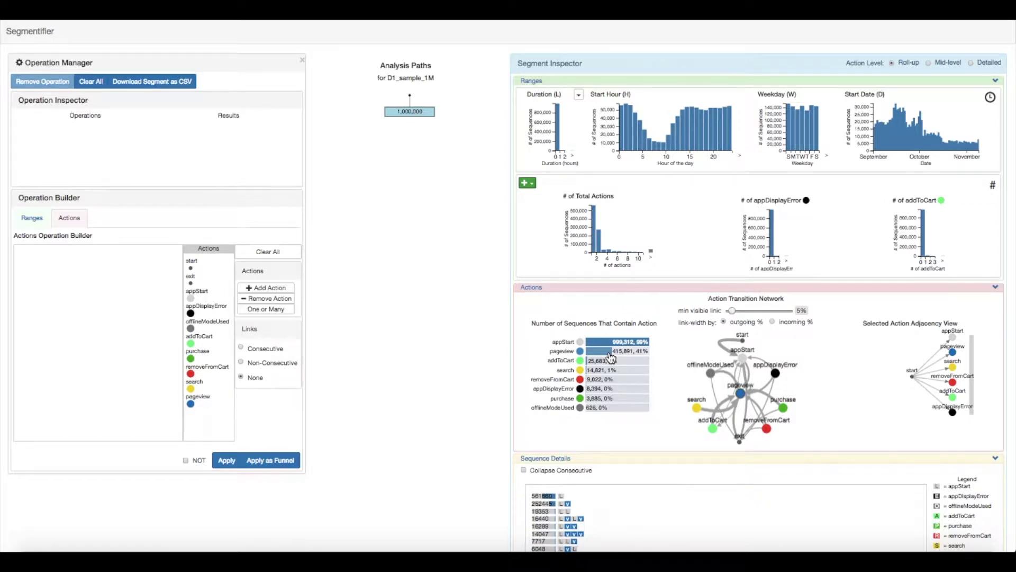
Step: Enable Collapse Consecutive in Sequence Details so each run of repeated actions shows as one entry
{"action": "scroll", "coordinate": [612, 357], "scroll_direction": "down", "scroll_amount": 1}
{"action": "scroll", "coordinate": [656, 442], "scroll_direction": "down", "scroll_amount": 2}
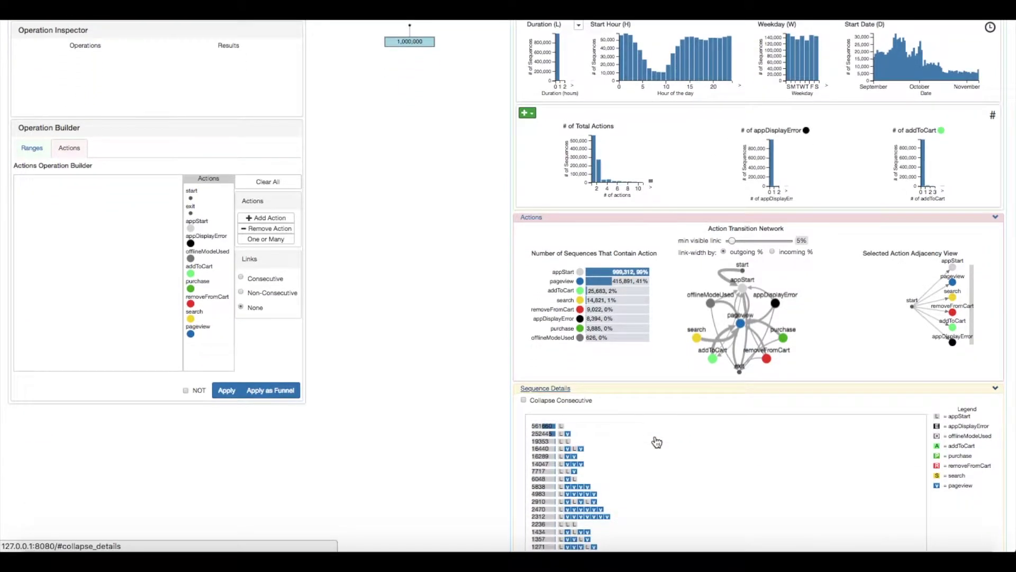
{"action": "scroll", "coordinate": [655, 442], "scroll_direction": "down", "scroll_amount": 2}
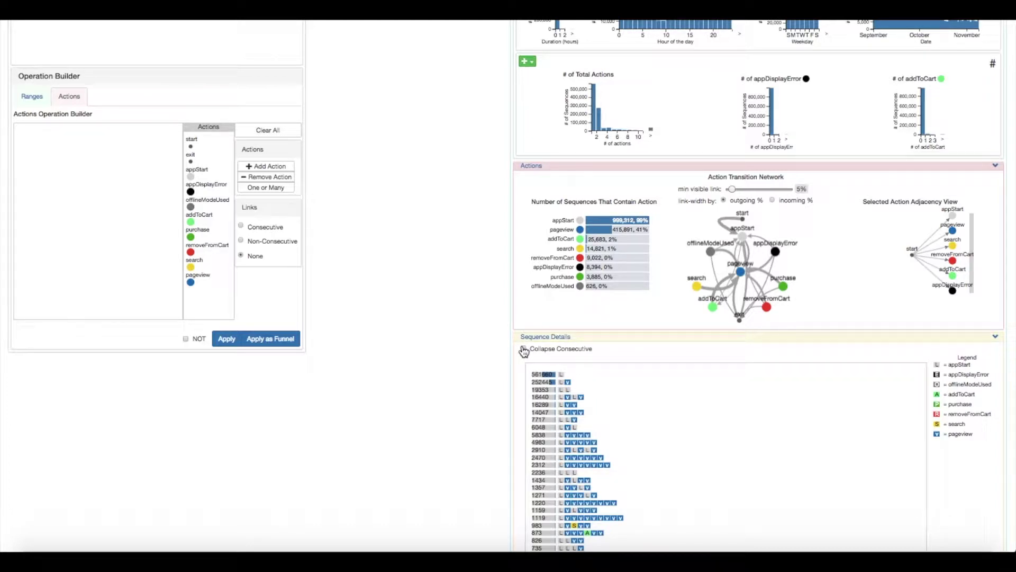
{"action": "left_click", "coordinate": [524, 350]}
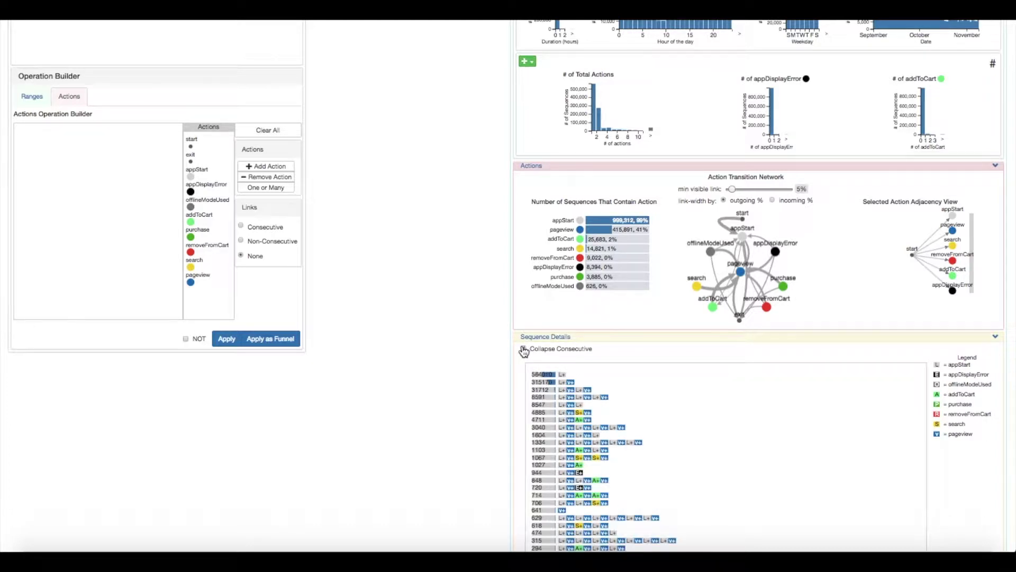
Step: Apply a negated start–appStart–exit filter, creating a 415,990-sequence branch
{"action": "left_click", "coordinate": [563, 375]}
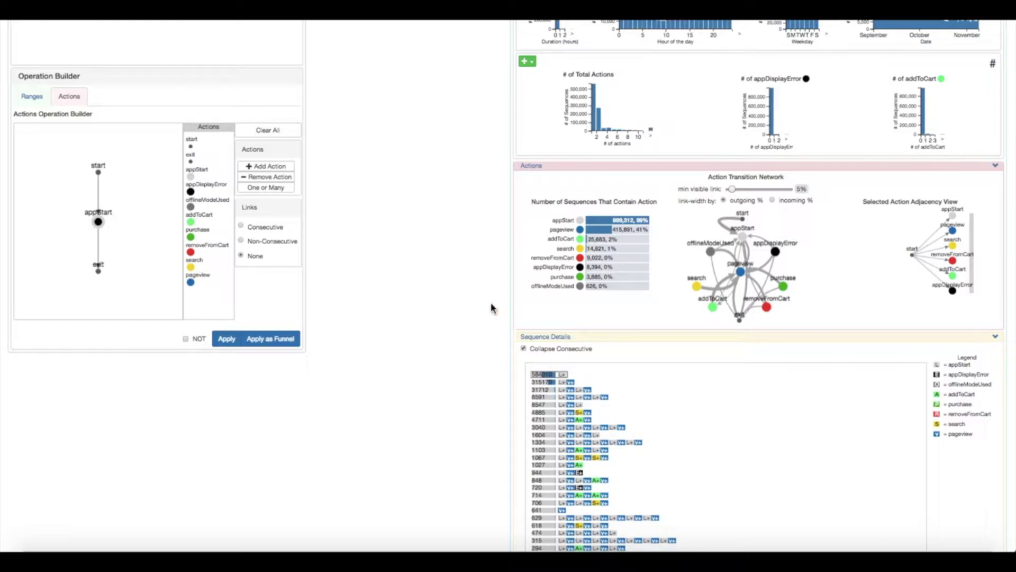
{"action": "scroll", "coordinate": [457, 287], "scroll_direction": "up", "scroll_amount": 3}
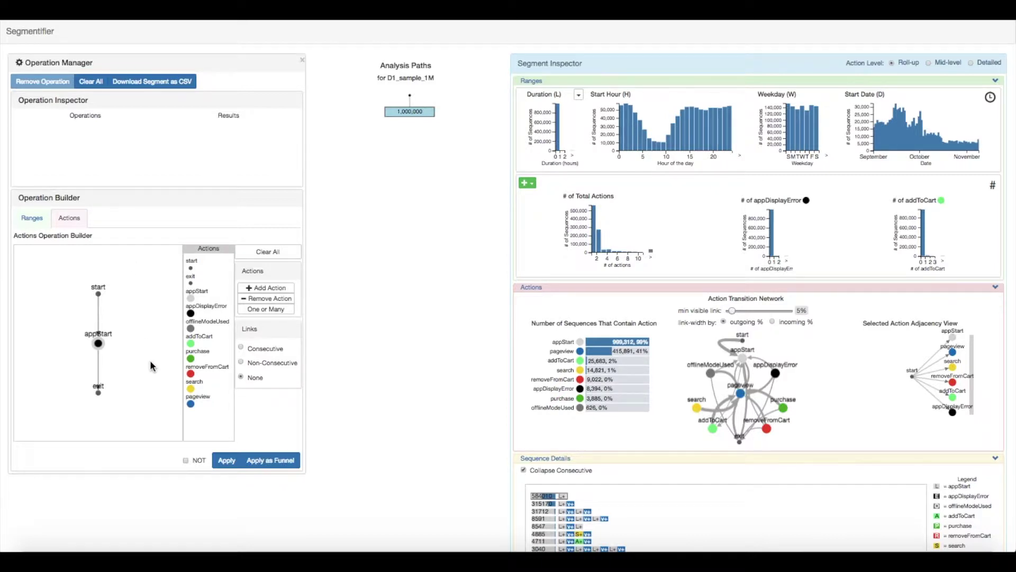
{"action": "left_click", "coordinate": [186, 458]}
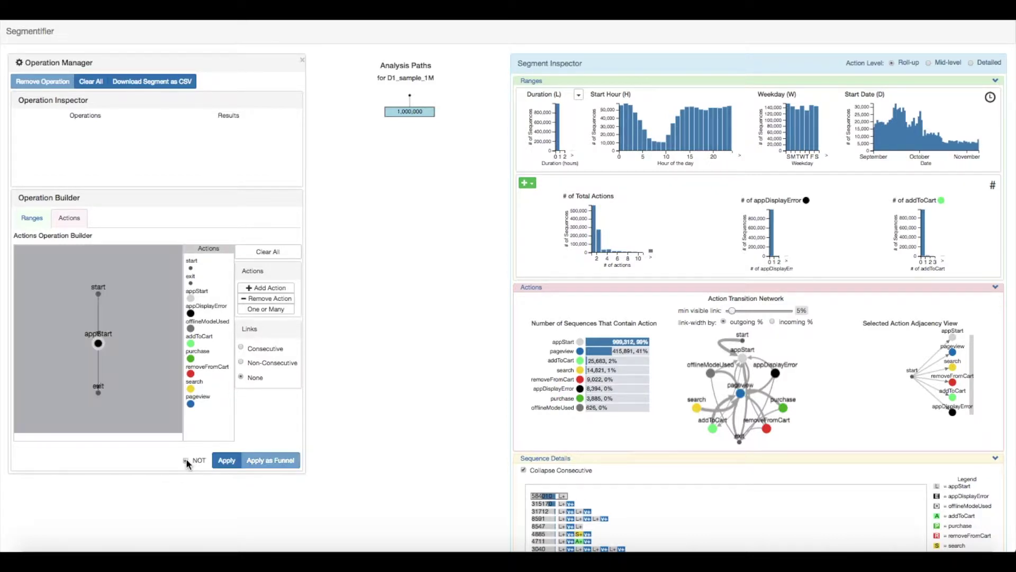
{"action": "left_click", "coordinate": [229, 461]}
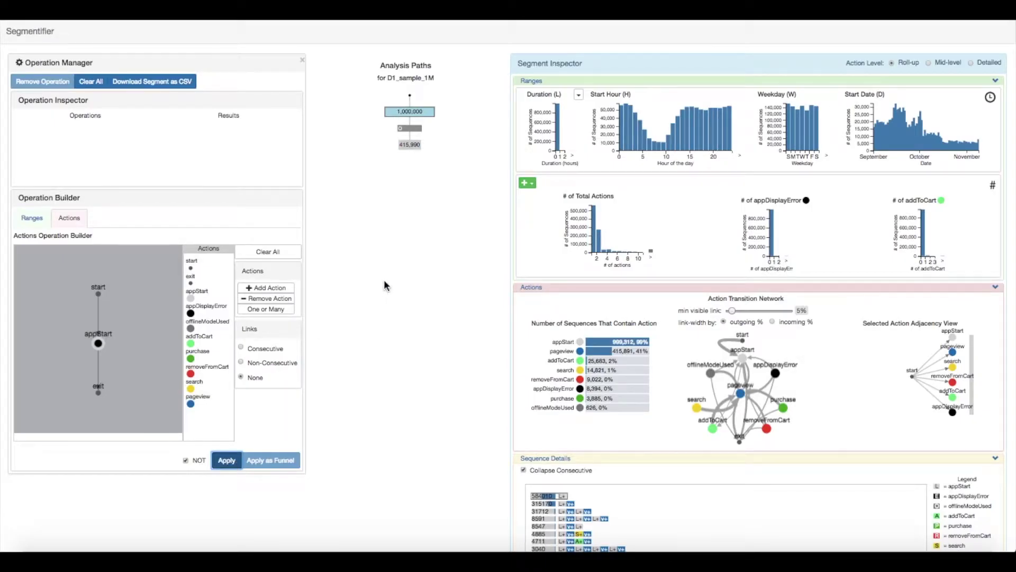
Step: Select the 415,990-sequence node and uncheck Collapse Consecutive in its Sequence Details
{"action": "left_click", "coordinate": [411, 145]}
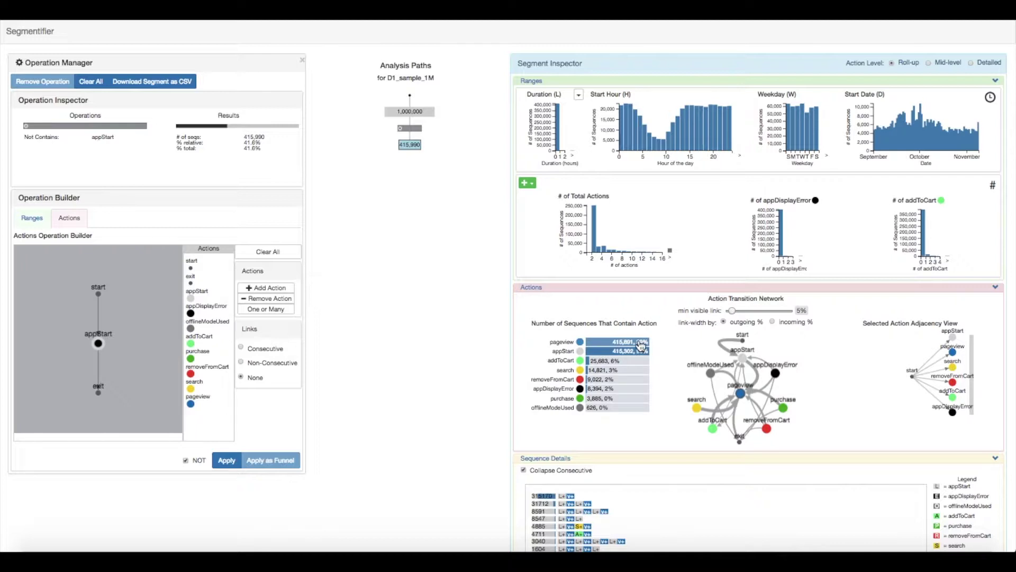
{"action": "scroll", "coordinate": [655, 353], "scroll_direction": "down", "scroll_amount": 2}
{"action": "scroll", "coordinate": [655, 353], "scroll_direction": "down", "scroll_amount": 2}
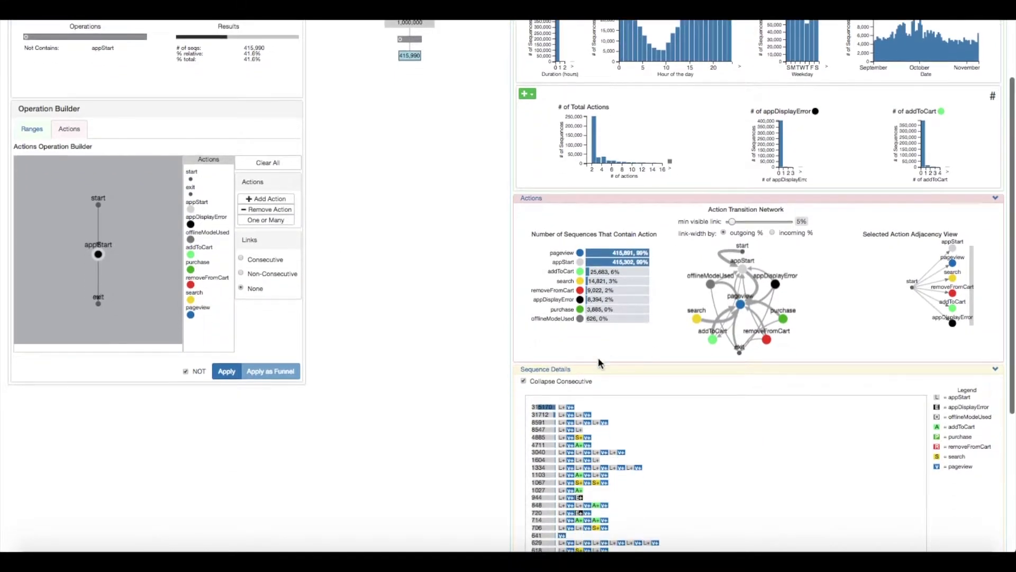
{"action": "left_click", "coordinate": [524, 381]}
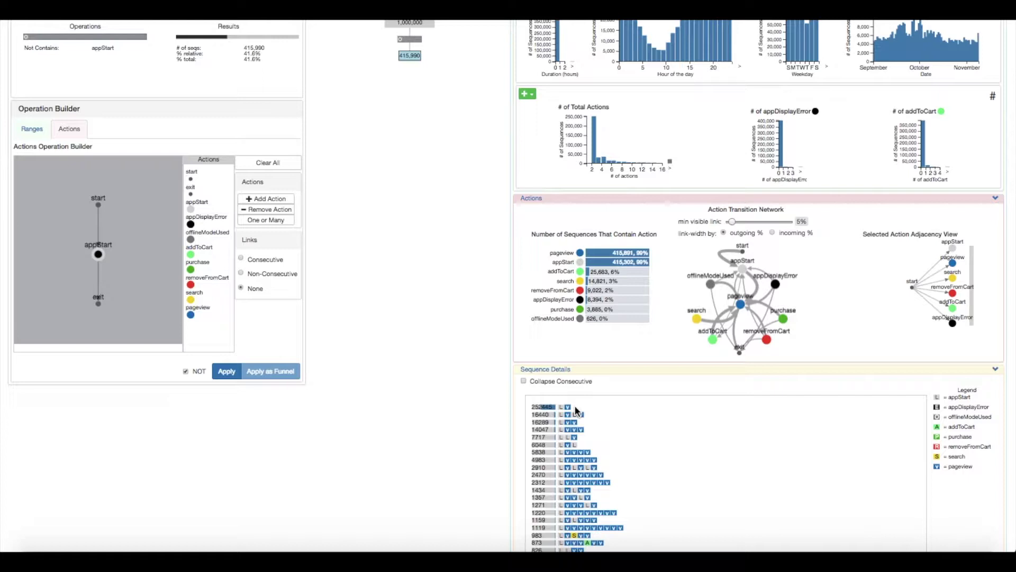
Step: Filter the start–appStart–pageview–exit bounce pattern into a 252,445-sequence segment and select it
{"action": "left_click", "coordinate": [564, 408]}
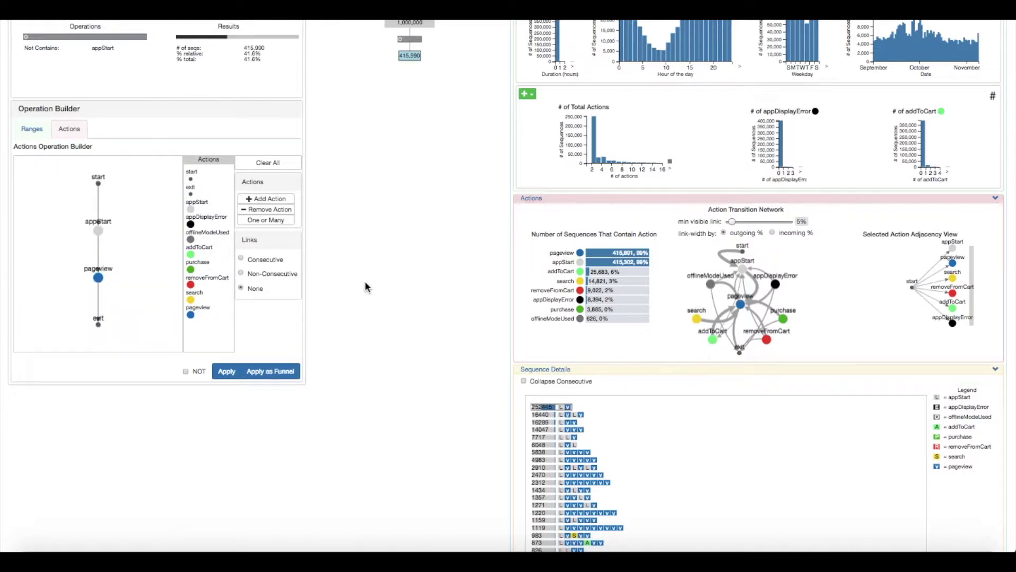
{"action": "scroll", "coordinate": [365, 283], "scroll_direction": "up", "scroll_amount": 3}
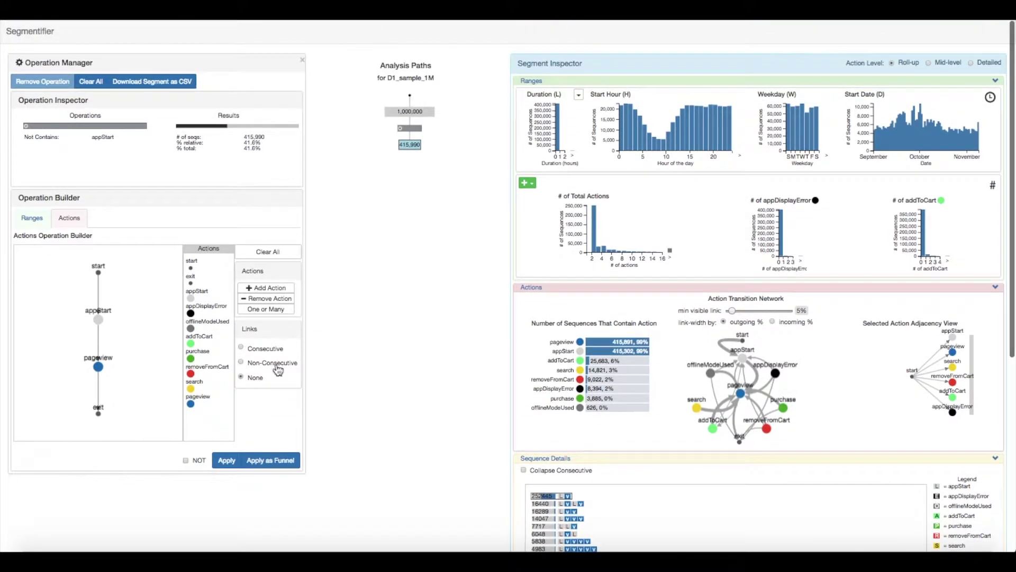
{"action": "left_click", "coordinate": [227, 460]}
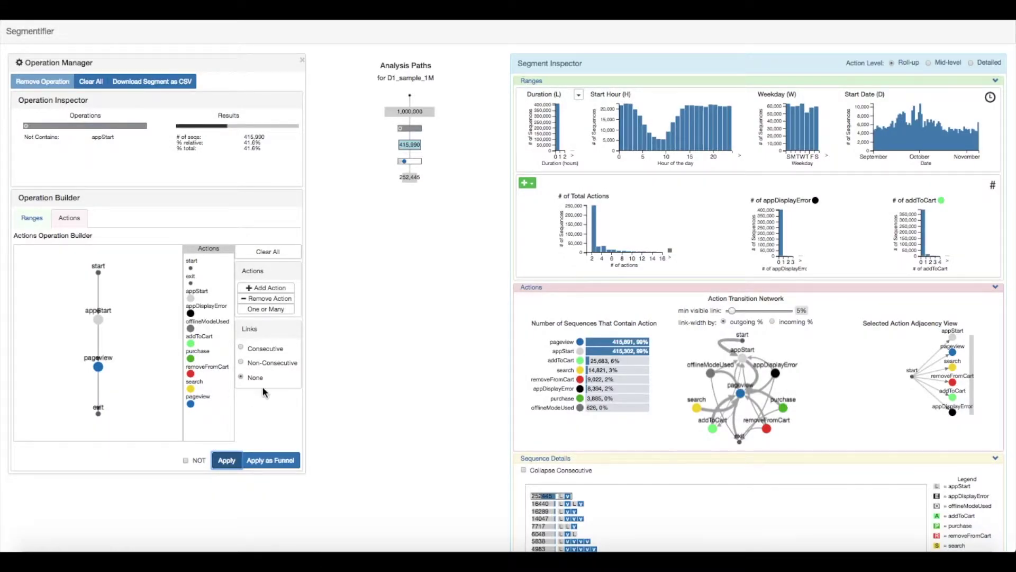
{"action": "left_click", "coordinate": [409, 178]}
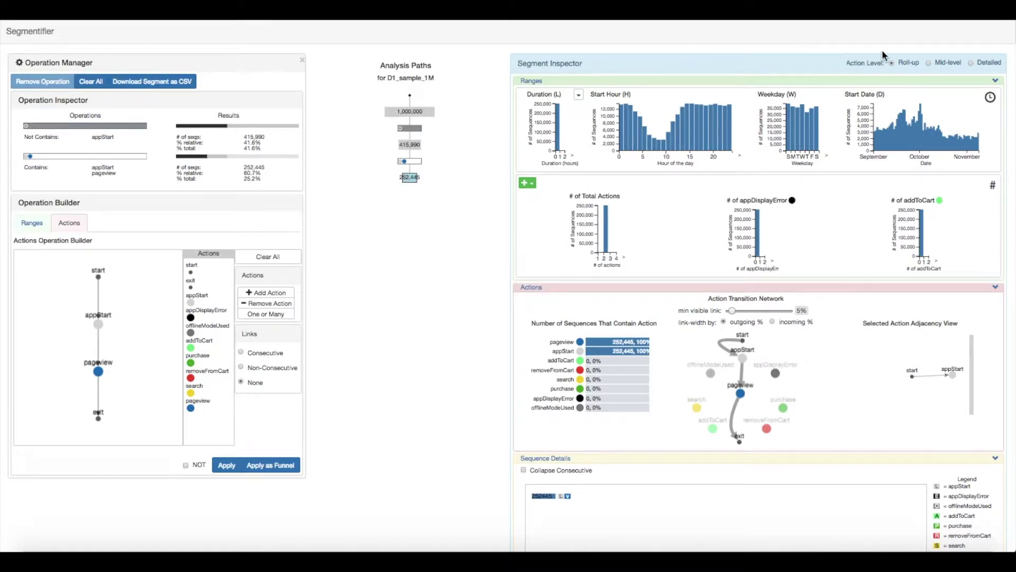
Step: Show Detailed actions, export the bounce segment as bouncers.csv, then reselect the 415,990 node
{"action": "left_click", "coordinate": [971, 63]}
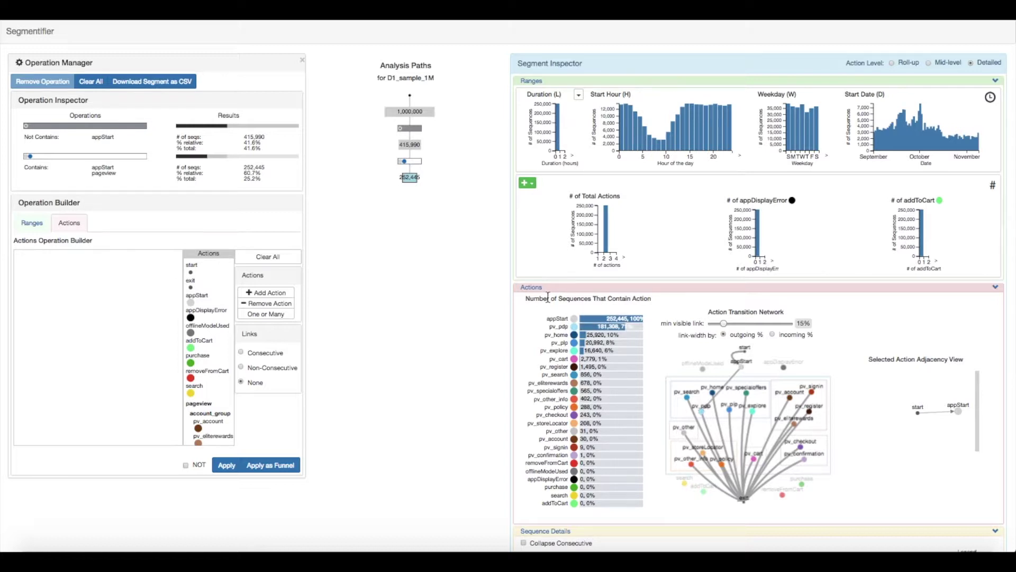
{"action": "left_click", "coordinate": [143, 82]}
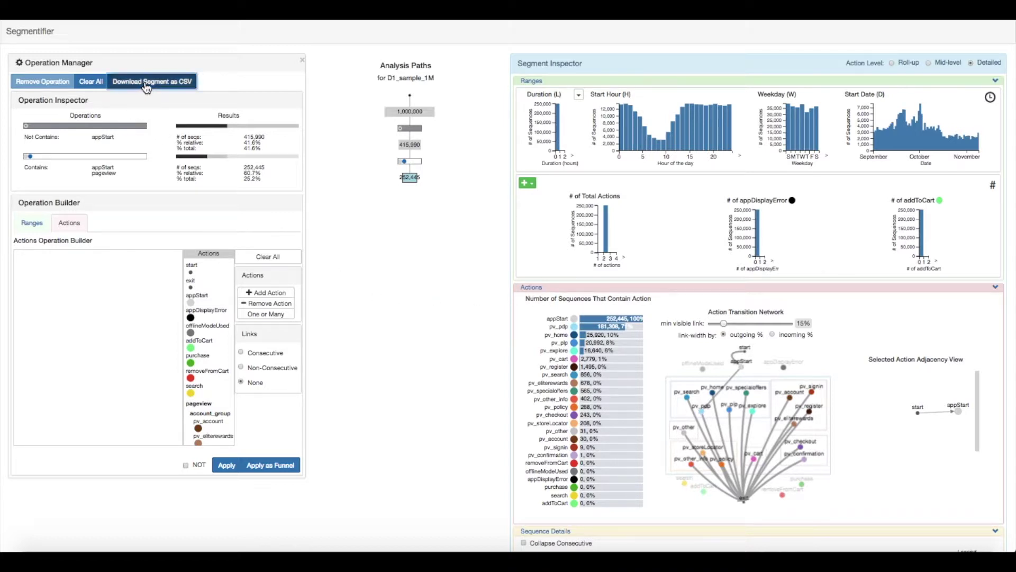
{"action": "type", "text": "bouncers"}
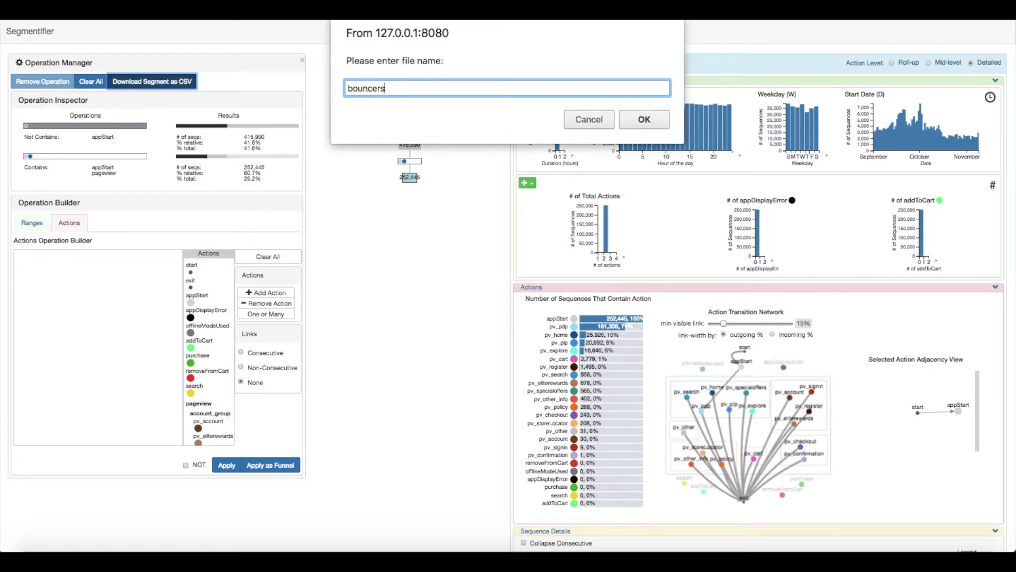
{"action": "key", "text": "Return"}
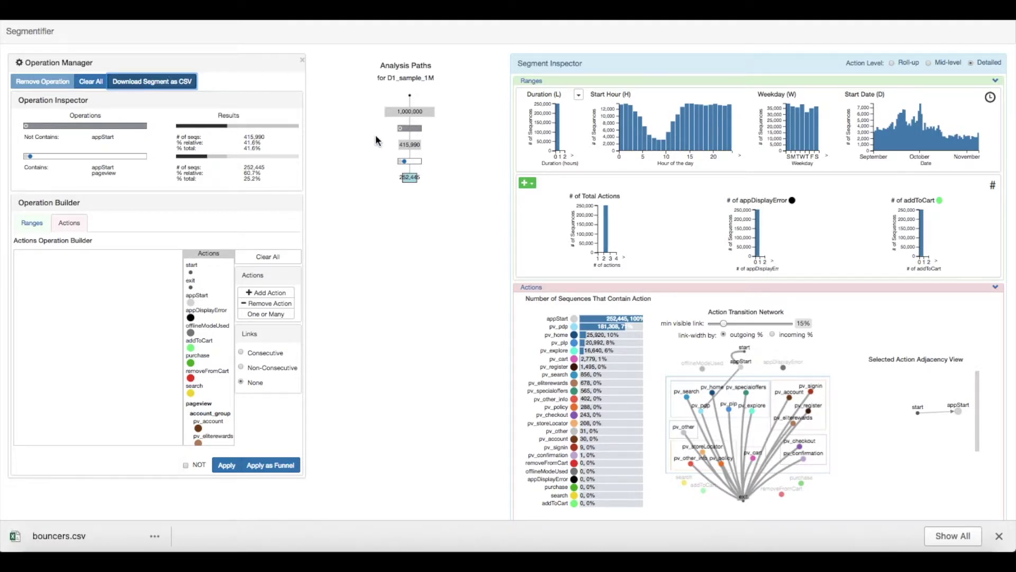
{"action": "left_click", "coordinate": [414, 150]}
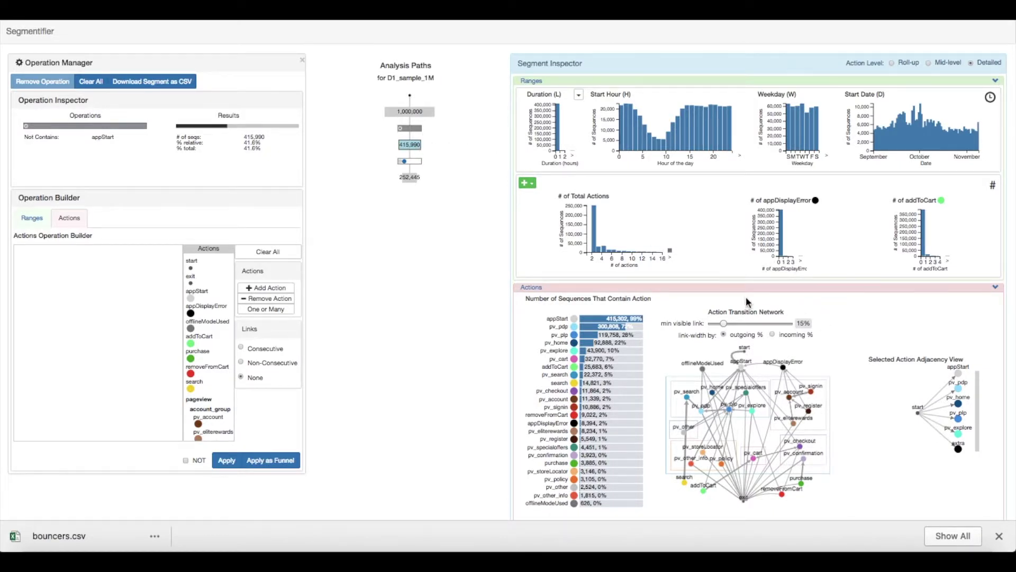
Step: Review appDisplayError's incoming and outgoing actions in the Adjacency View, then clear the pattern
{"action": "left_click", "coordinate": [784, 369]}
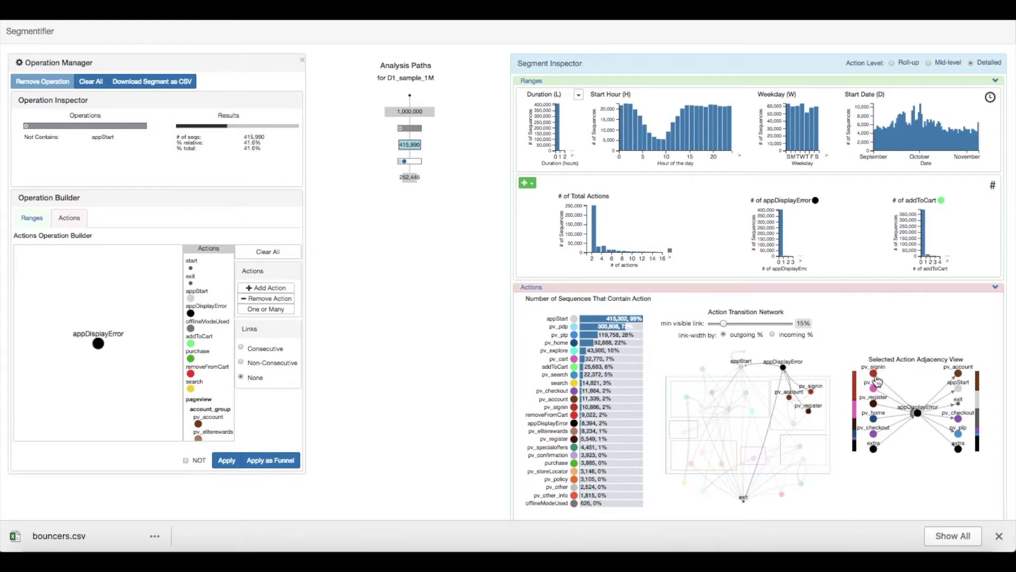
{"action": "mouse_move", "coordinate": [875, 381]}
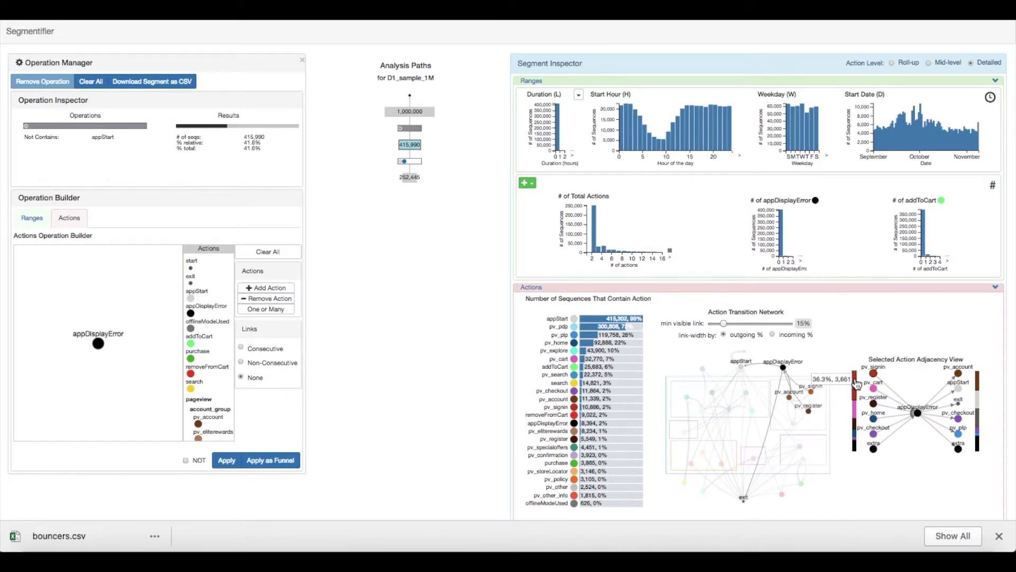
{"action": "left_click", "coordinate": [281, 253]}
Step: Apply a non-consecutive pv_pdp → addToCart → pv_cart → pv_checkout → purchase funnel, narrowing to 3,206 sequences
{"action": "left_click", "coordinate": [241, 363]}
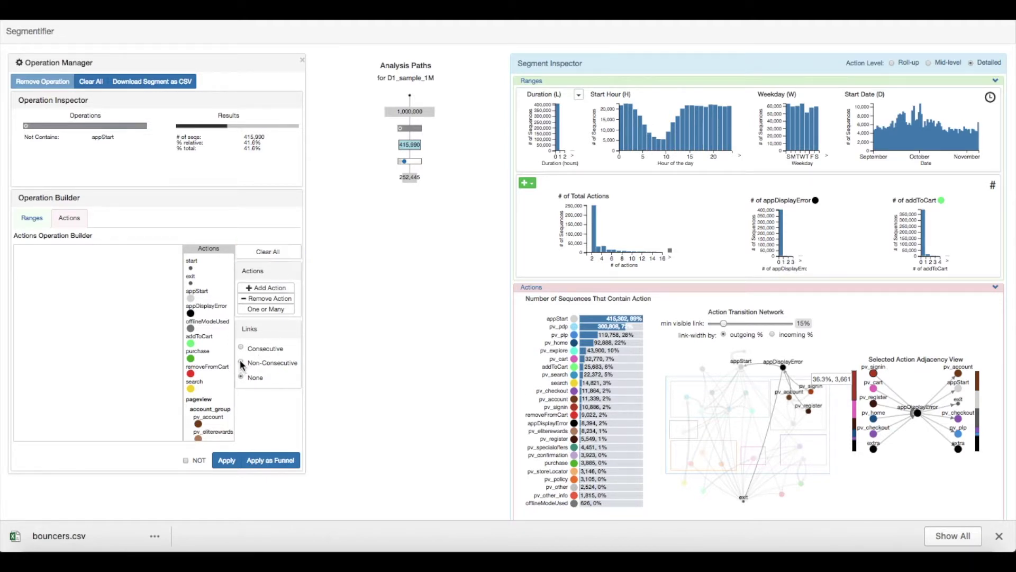
{"action": "scroll", "coordinate": [195, 390], "scroll_direction": "down", "scroll_amount": 3}
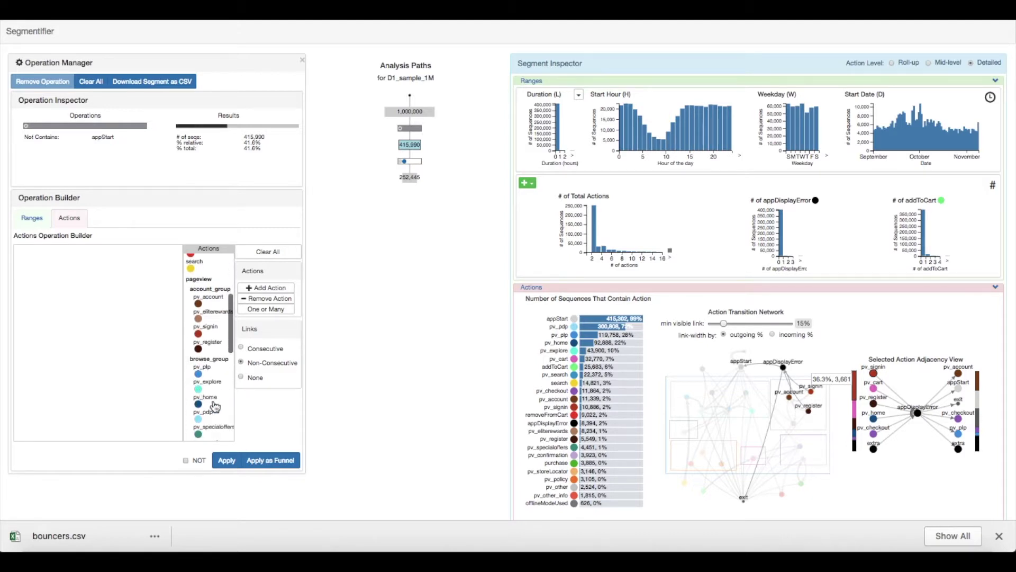
{"action": "scroll", "coordinate": [206, 320], "scroll_direction": "up", "scroll_amount": 5}
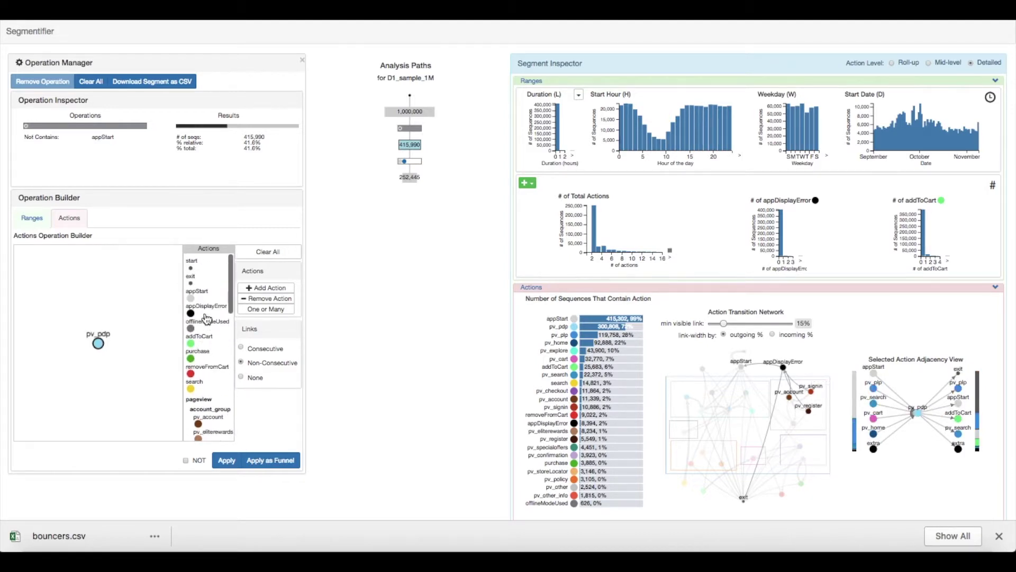
{"action": "left_click", "coordinate": [191, 344]}
{"action": "scroll", "coordinate": [196, 350], "scroll_direction": "down", "scroll_amount": 10}
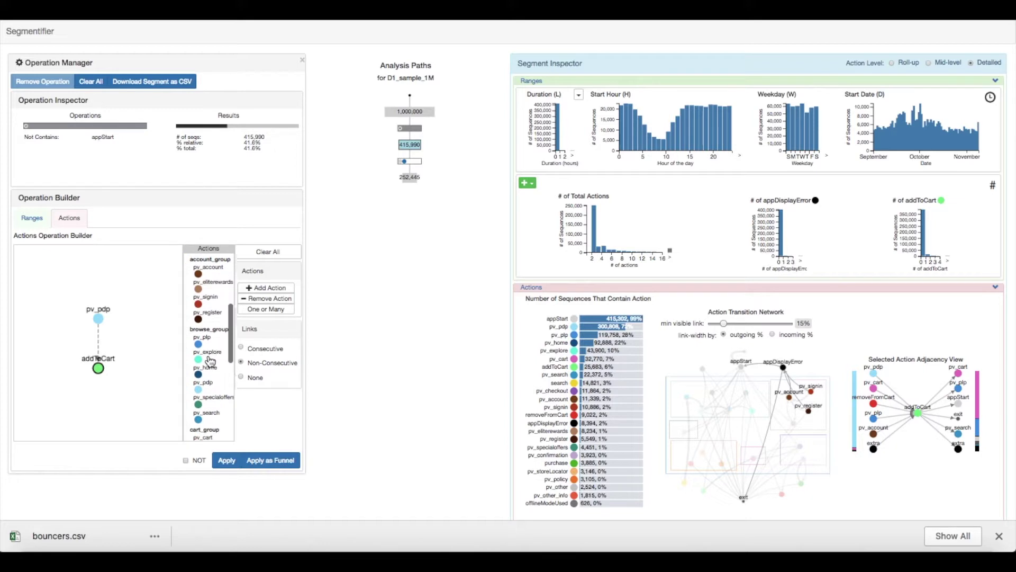
{"action": "left_click", "coordinate": [206, 384]}
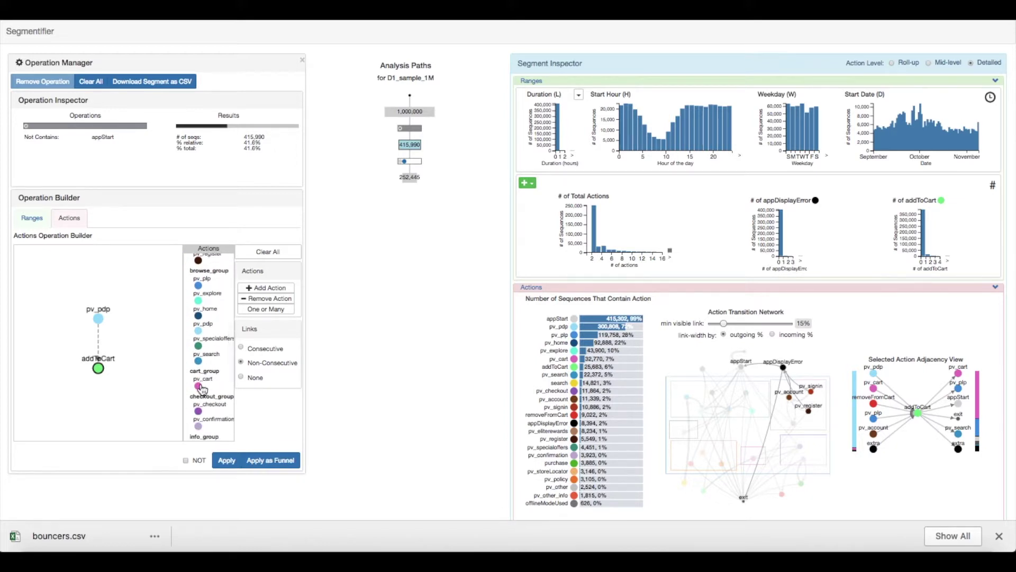
{"action": "left_click", "coordinate": [199, 413]}
{"action": "scroll", "coordinate": [193, 371], "scroll_direction": "down", "scroll_amount": 5}
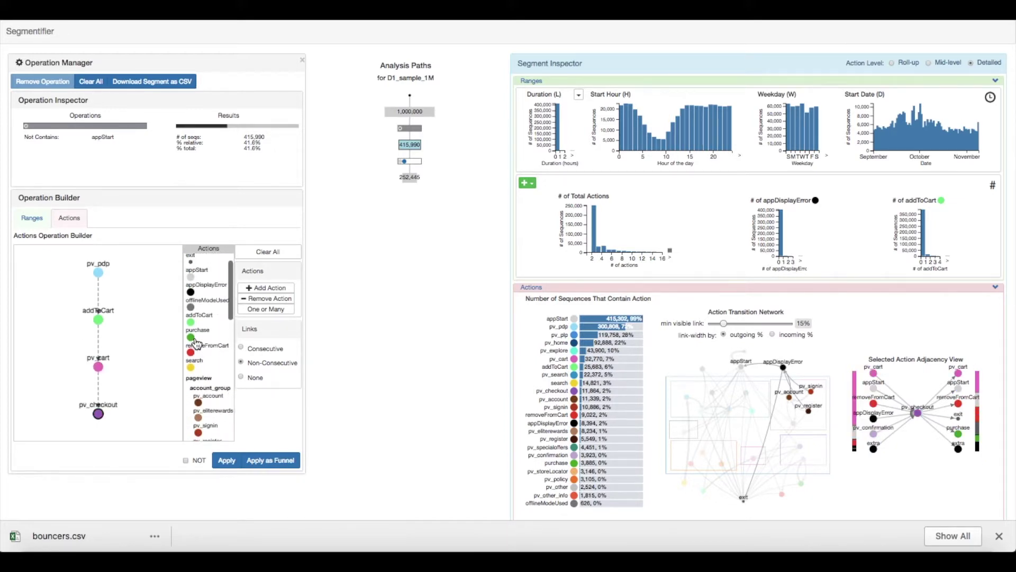
{"action": "left_click", "coordinate": [192, 339]}
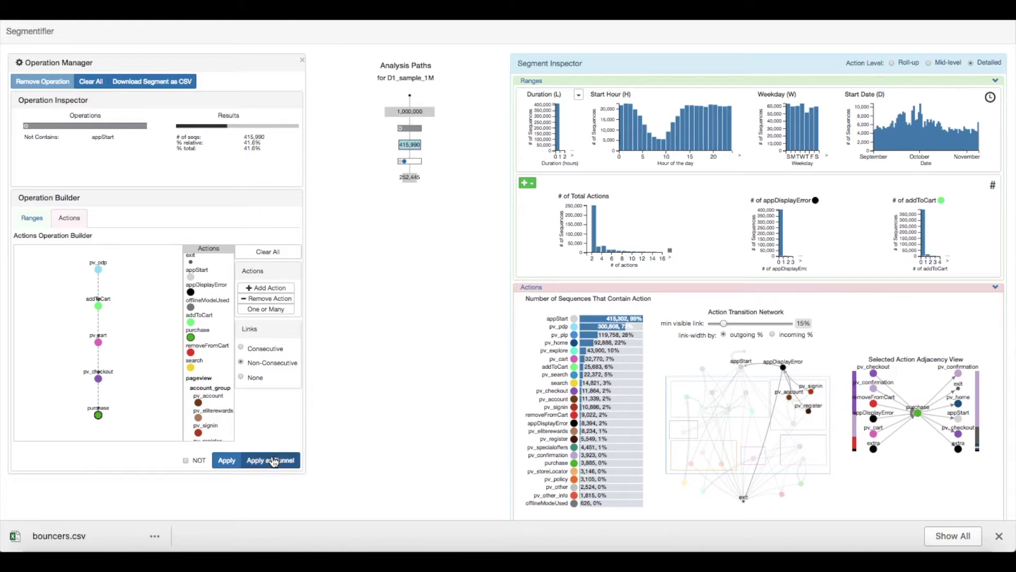
{"action": "left_click", "coordinate": [274, 462]}
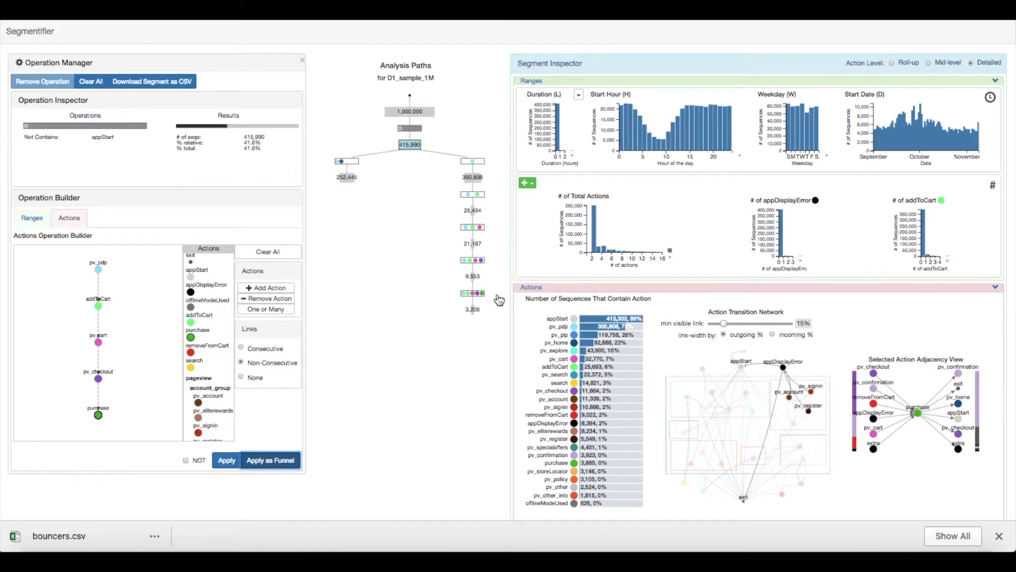
Step: Select the 3,206-sequence funnel node and add a pv_pdp count histogram to the Segment Inspector
{"action": "left_click", "coordinate": [476, 315]}
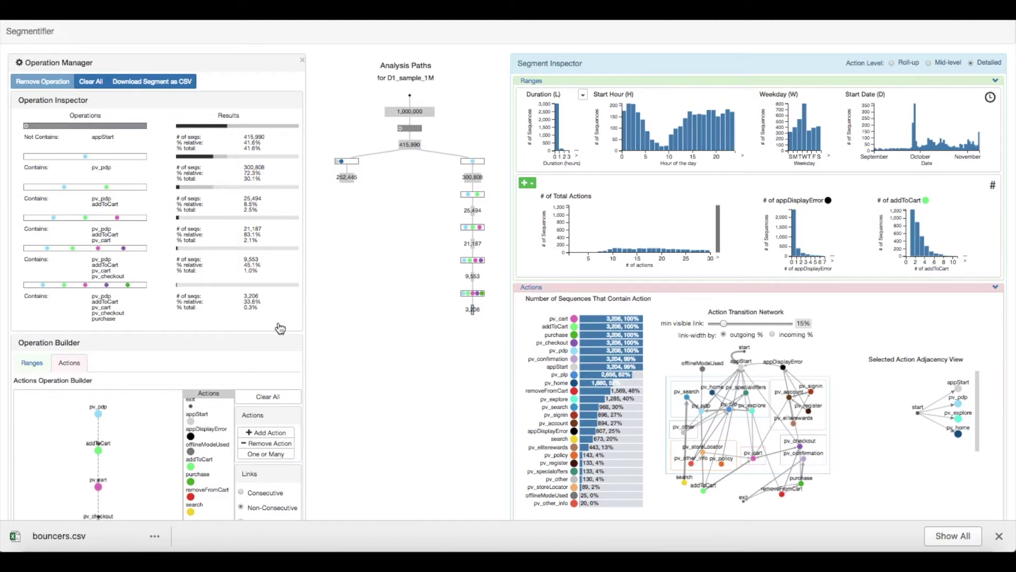
{"action": "left_click", "coordinate": [532, 186]}
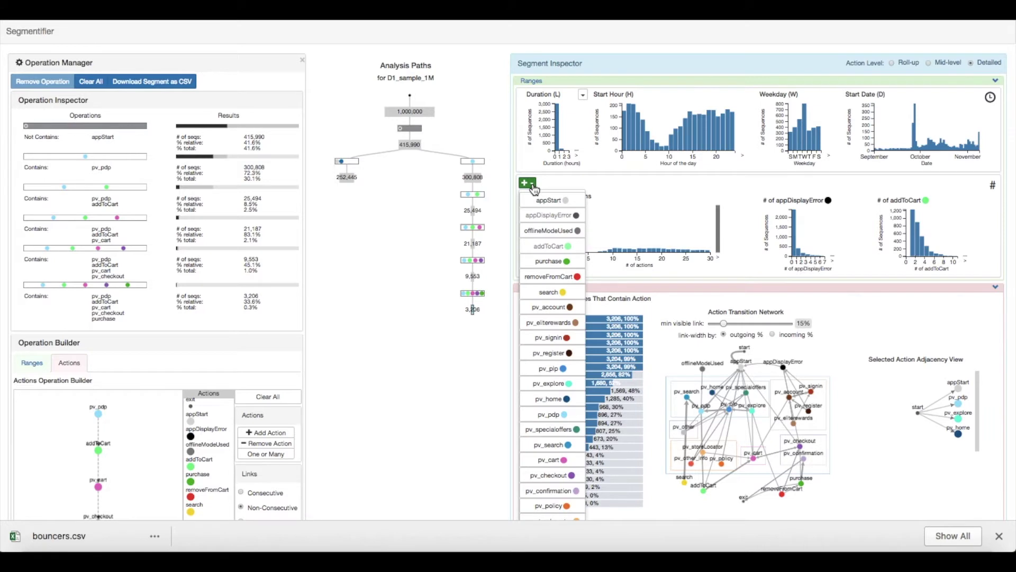
{"action": "left_click", "coordinate": [561, 418]}
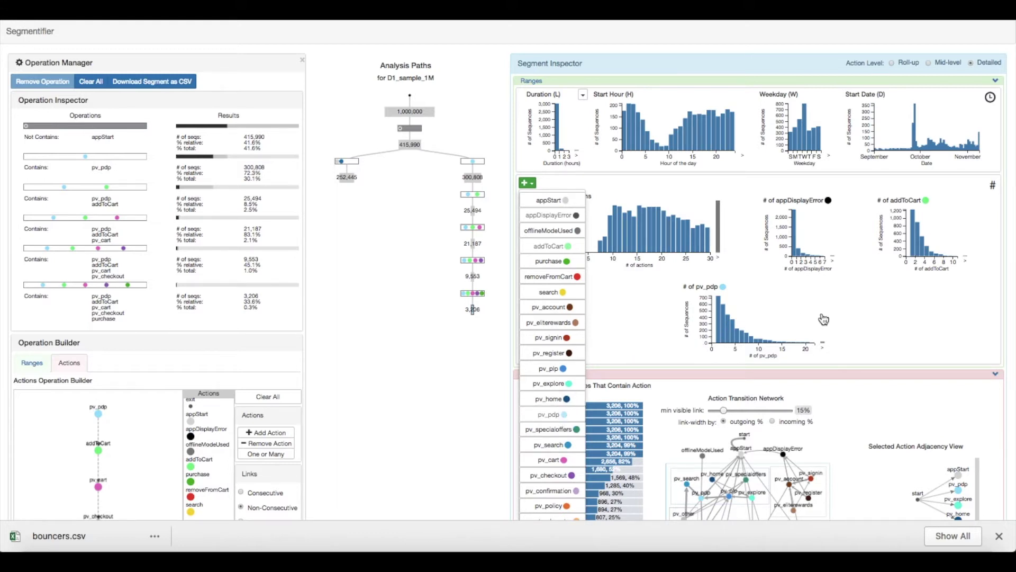
{"action": "left_click", "coordinate": [776, 318]}
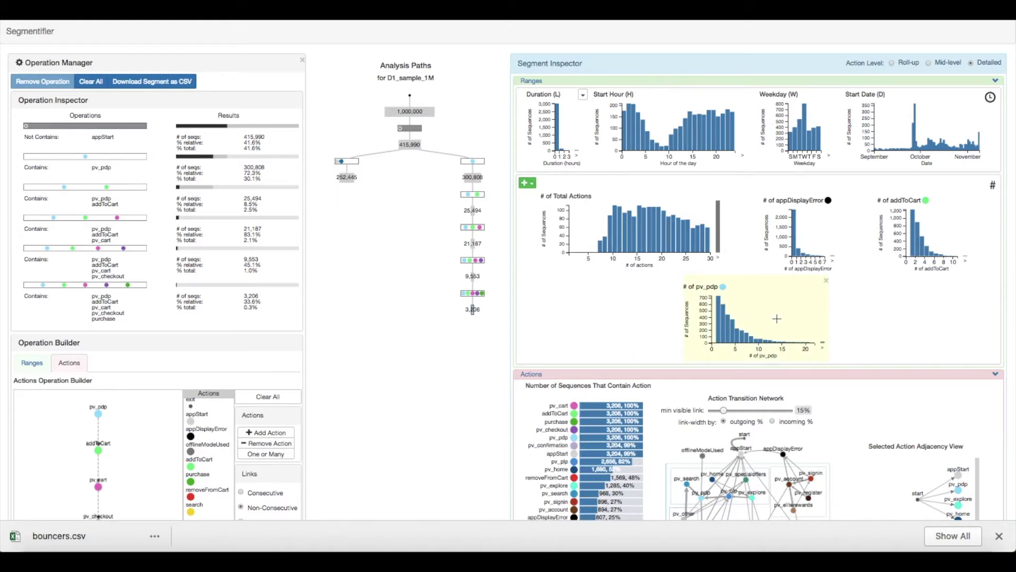
{"action": "left_click", "coordinate": [33, 365]}
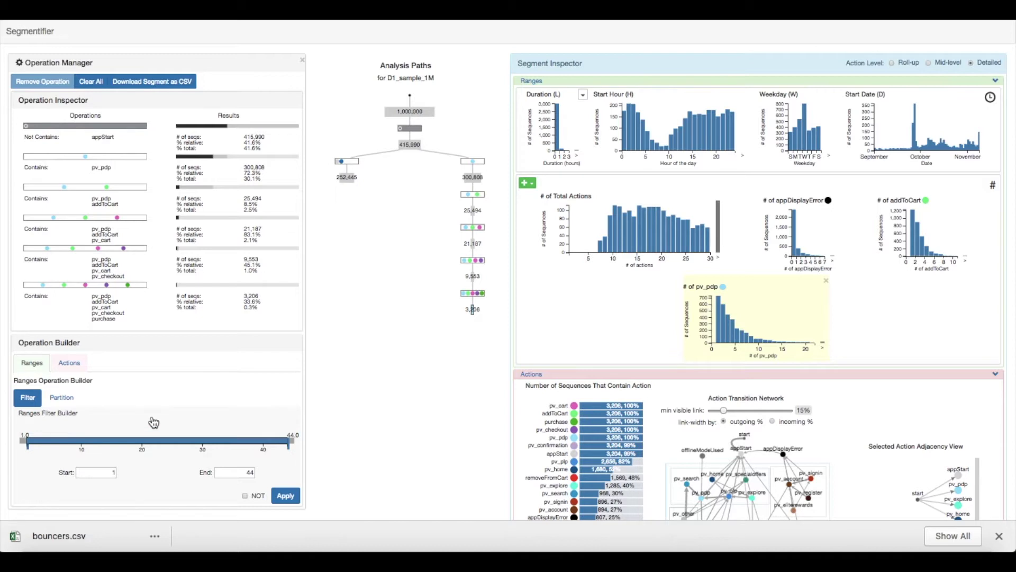
Step: Partition purchasers by pv_pdp count at 2 and 10 into 734, 2,162 and 310 sequences
{"action": "left_click", "coordinate": [62, 398]}
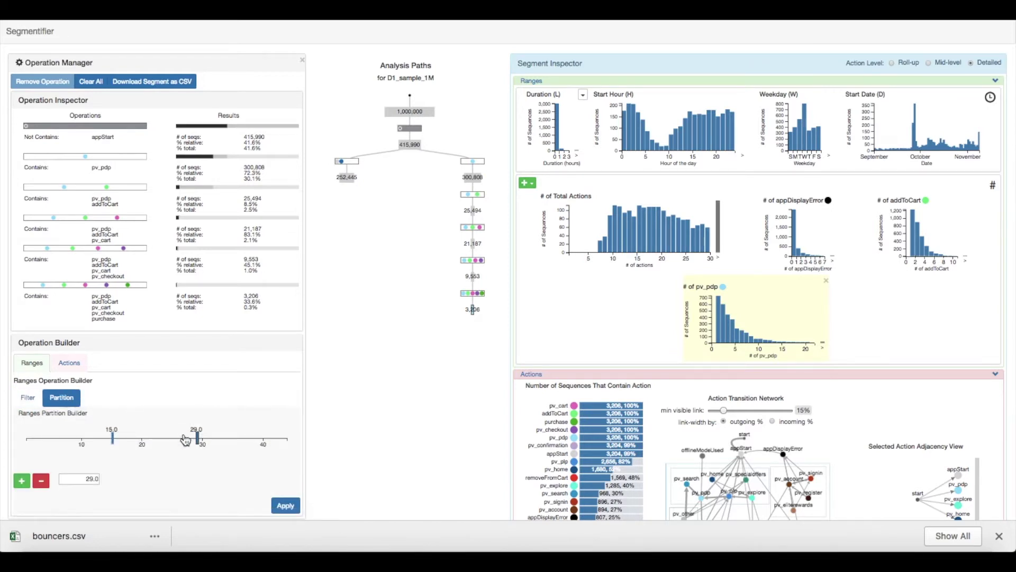
{"action": "double_click", "coordinate": [80, 478]}
{"action": "type", "text": "2"}
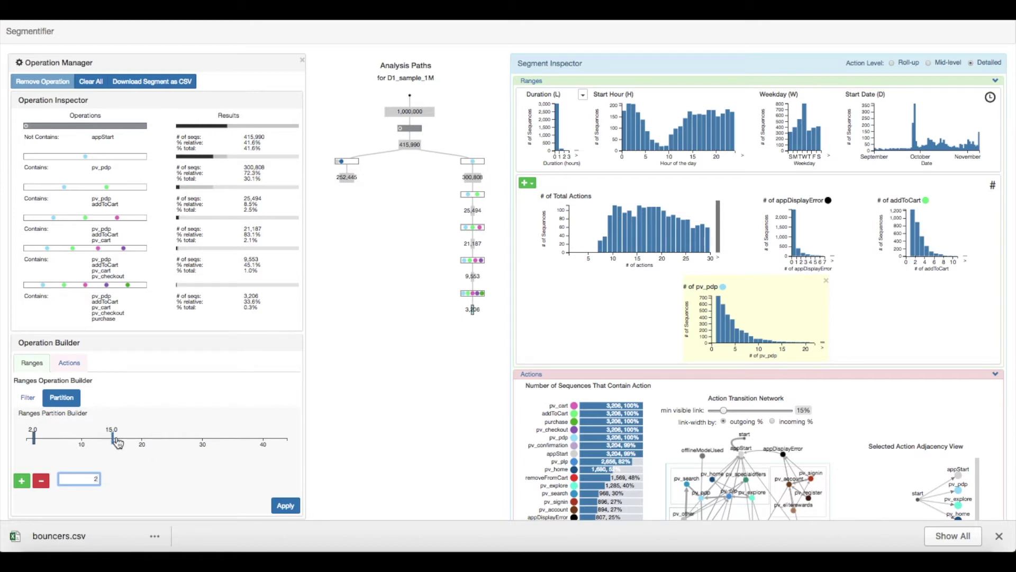
{"action": "left_click", "coordinate": [116, 446]}
{"action": "left_click_drag", "start_coordinate": [116, 446], "coordinate": [82, 447]}
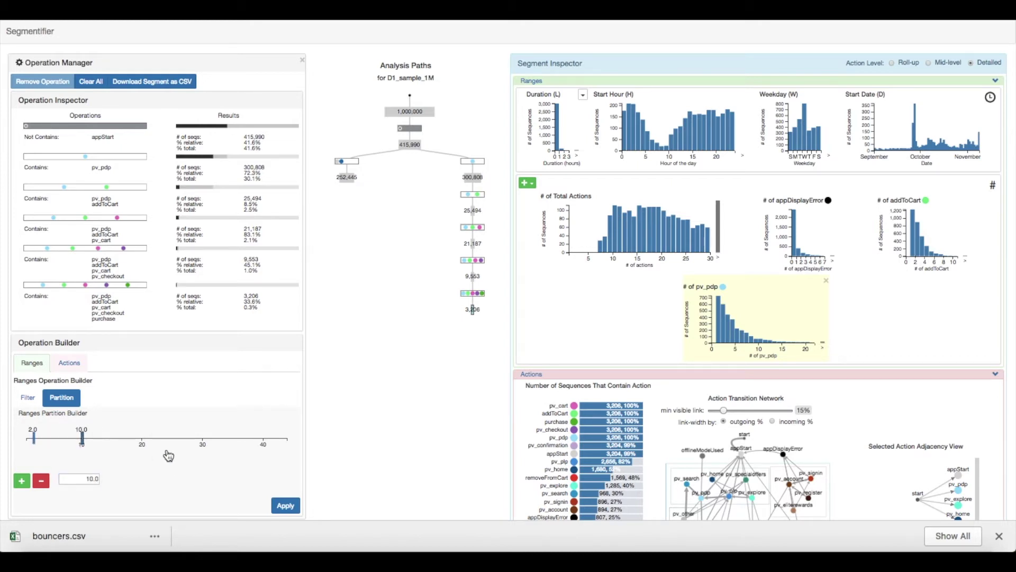
{"action": "left_click", "coordinate": [284, 506]}
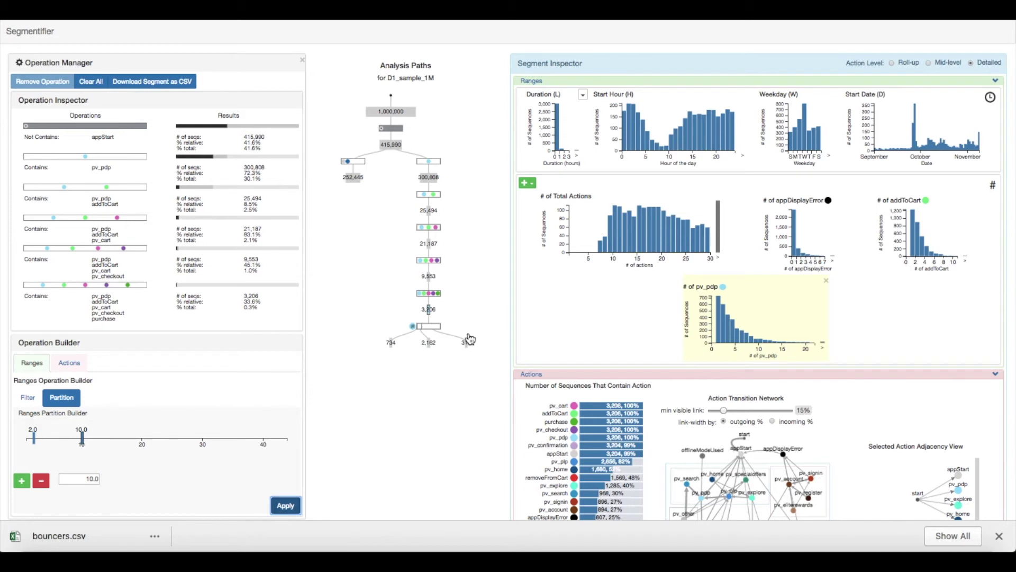
{"action": "left_click", "coordinate": [438, 327]}
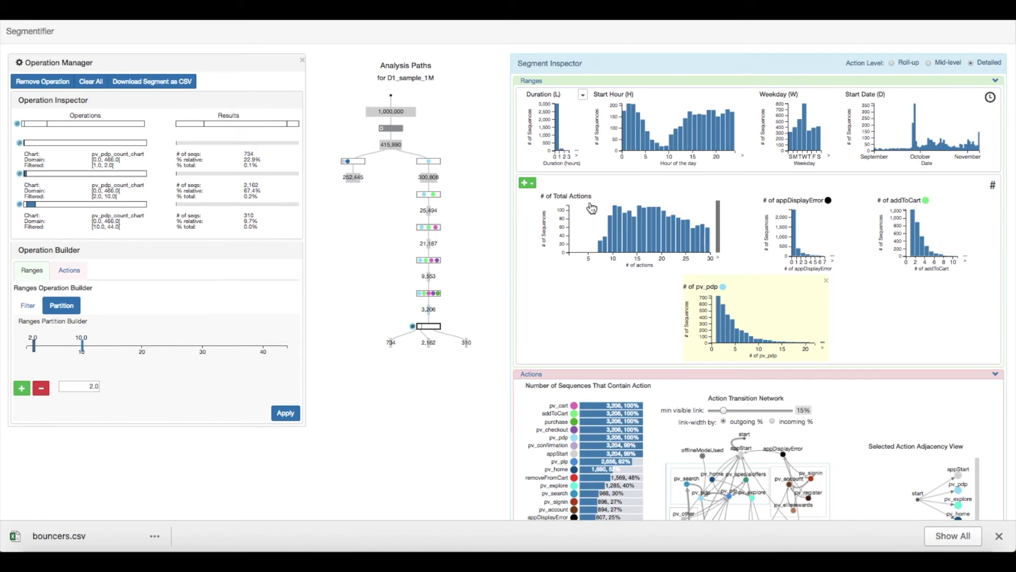
Step: Begin the selected segment's CSV download and start typing its file name
{"action": "scroll", "coordinate": [653, 281], "scroll_direction": "down", "scroll_amount": 4}
{"action": "scroll", "coordinate": [652, 282], "scroll_direction": "down", "scroll_amount": 3}
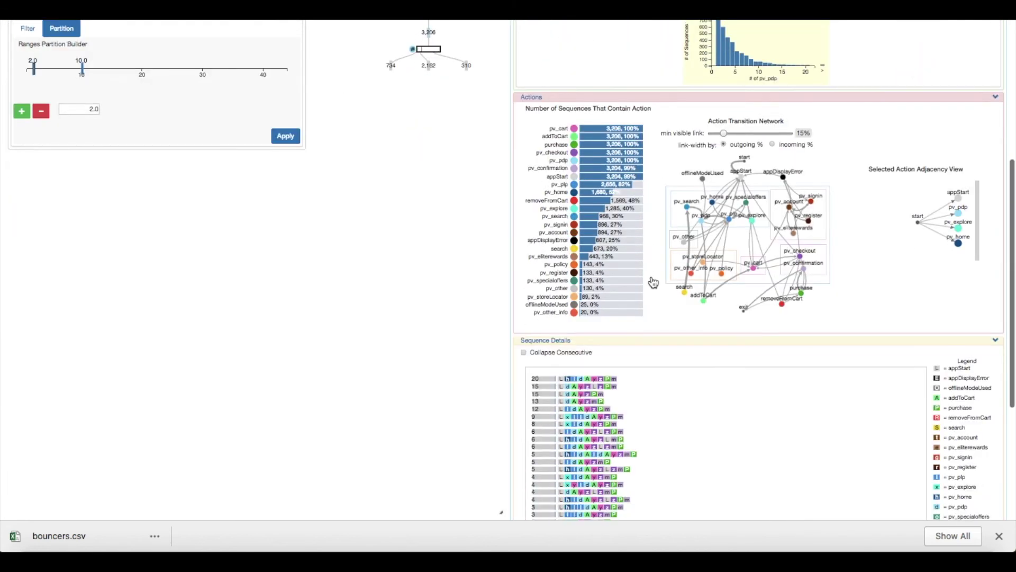
{"action": "scroll", "coordinate": [640, 420], "scroll_direction": "down", "scroll_amount": 3}
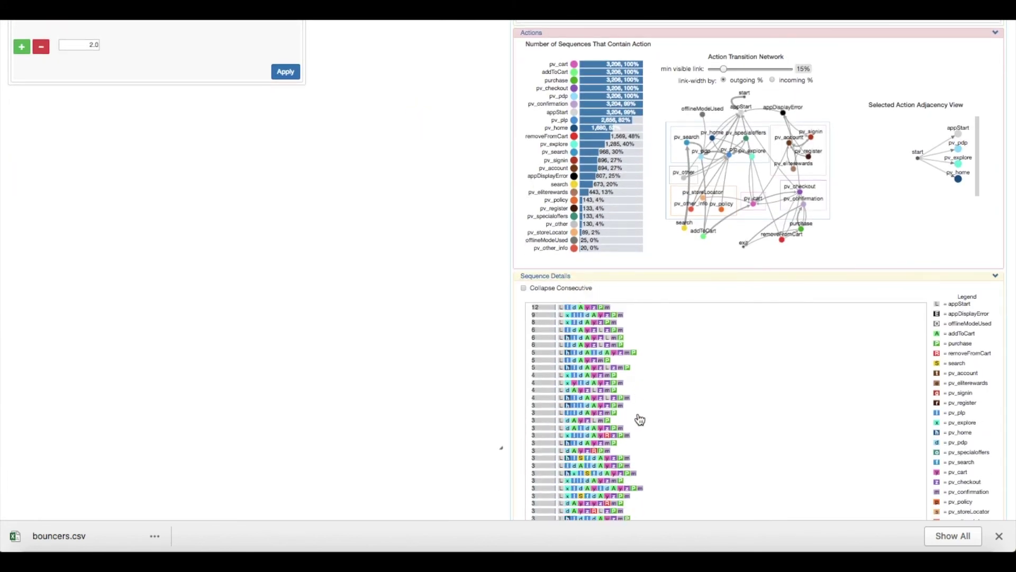
{"action": "scroll", "coordinate": [639, 419], "scroll_direction": "up", "scroll_amount": 3}
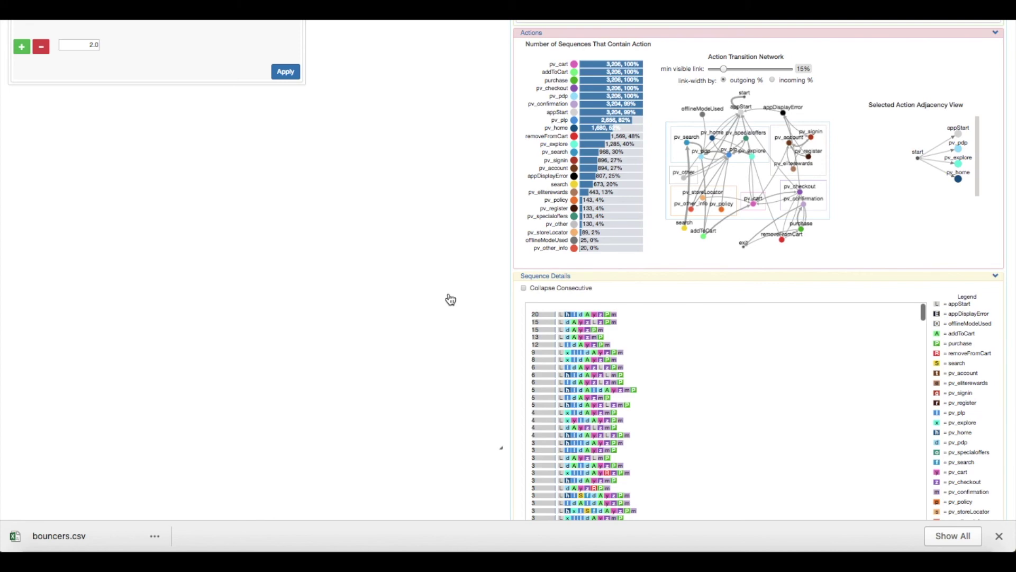
{"action": "scroll", "coordinate": [450, 296], "scroll_direction": "up", "scroll_amount": 7}
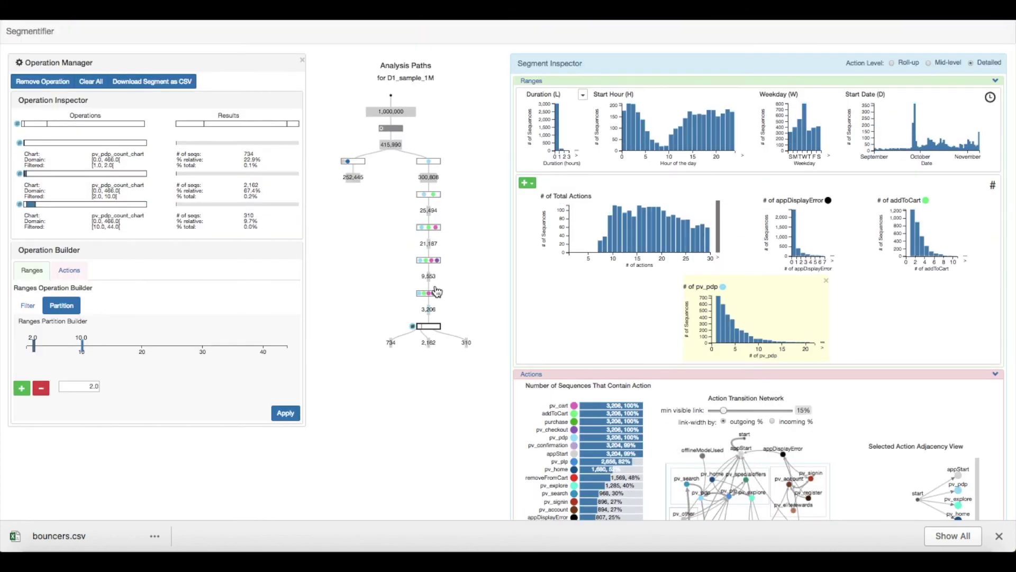
{"action": "left_click", "coordinate": [182, 84]}
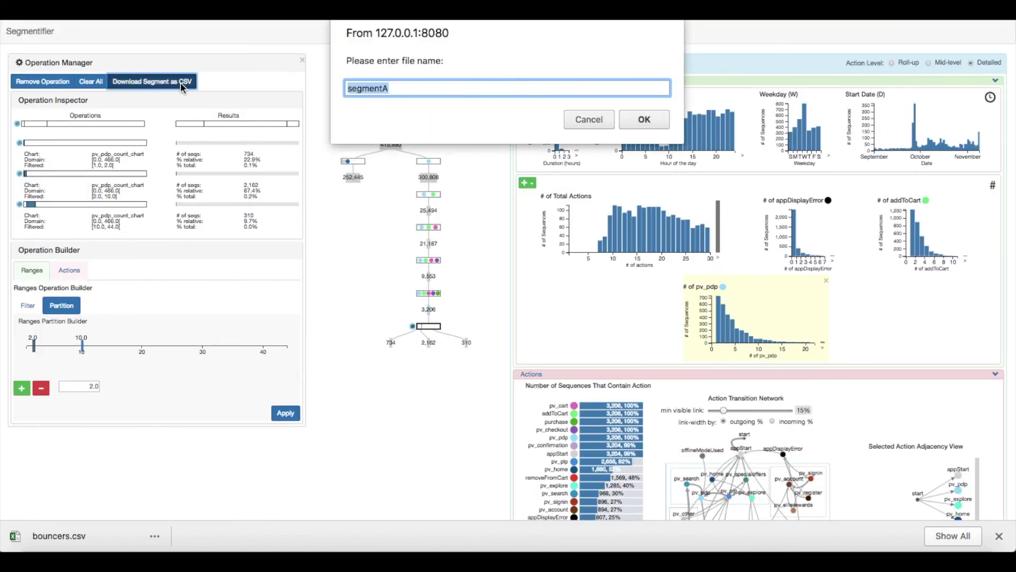
{"action": "type", "text": "purchasers"}
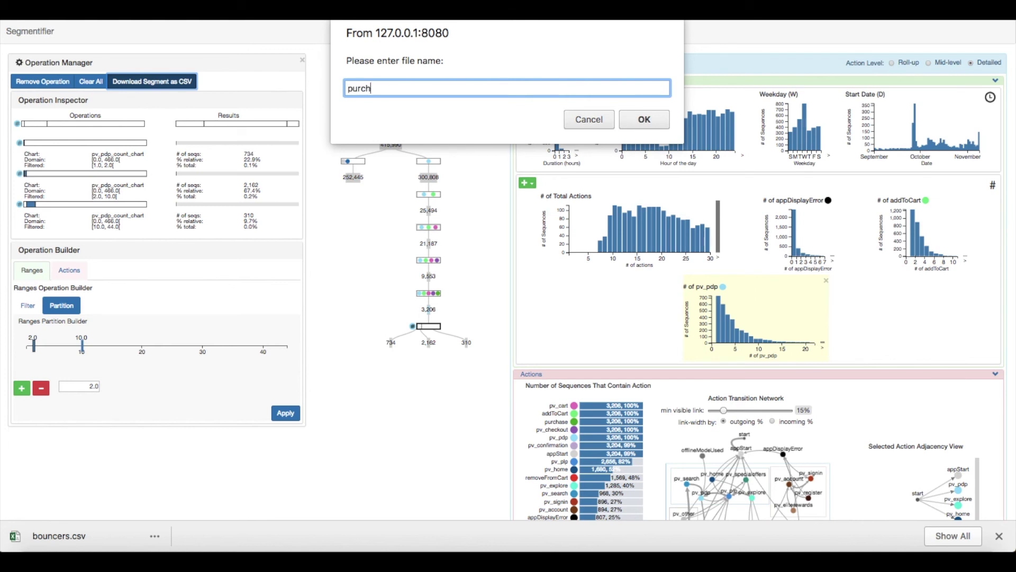